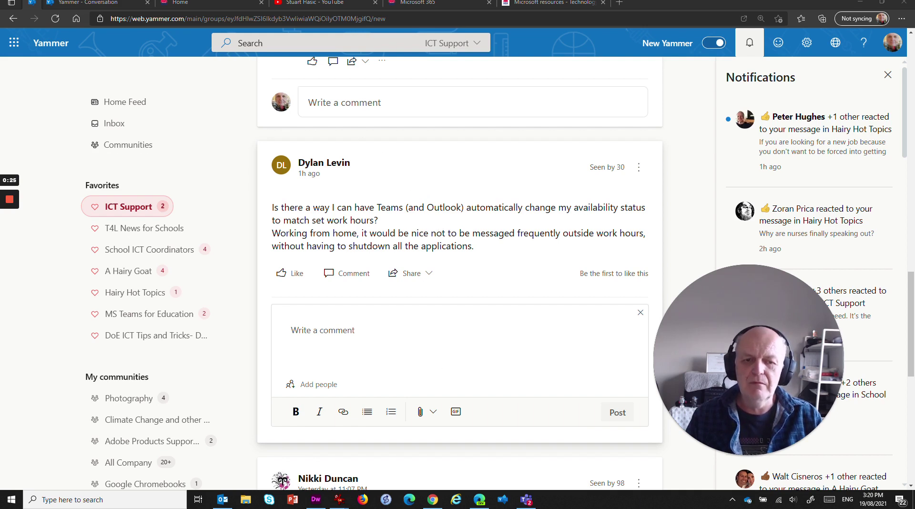
# - After reading the Yammer post on auto-changing availability, switch to Microsoft Teams
pyautogui.click(526, 500)
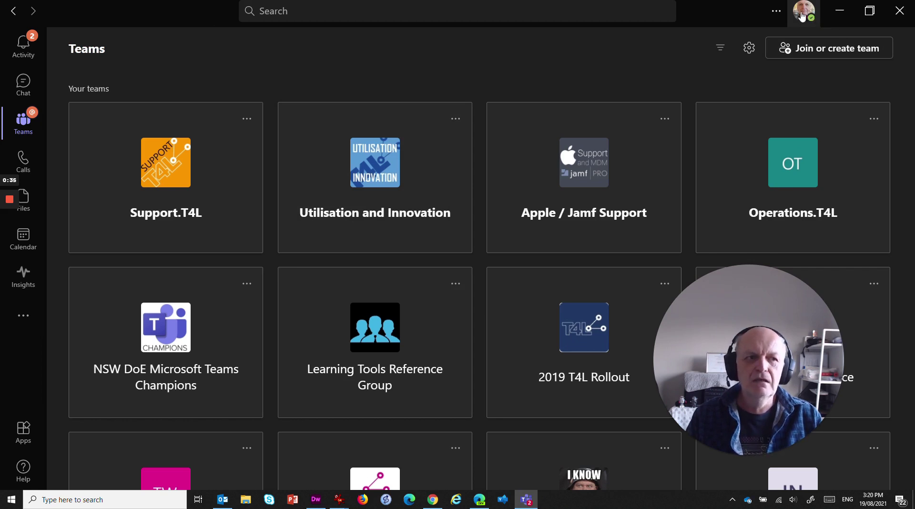
# - Review the Teams presence status list, leaving the status as Available
pyautogui.click(803, 17)
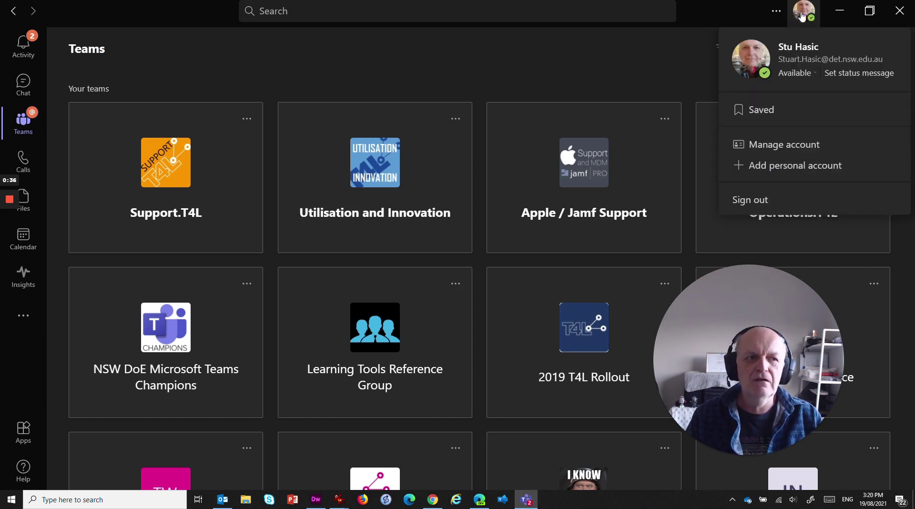
pyautogui.click(804, 74)
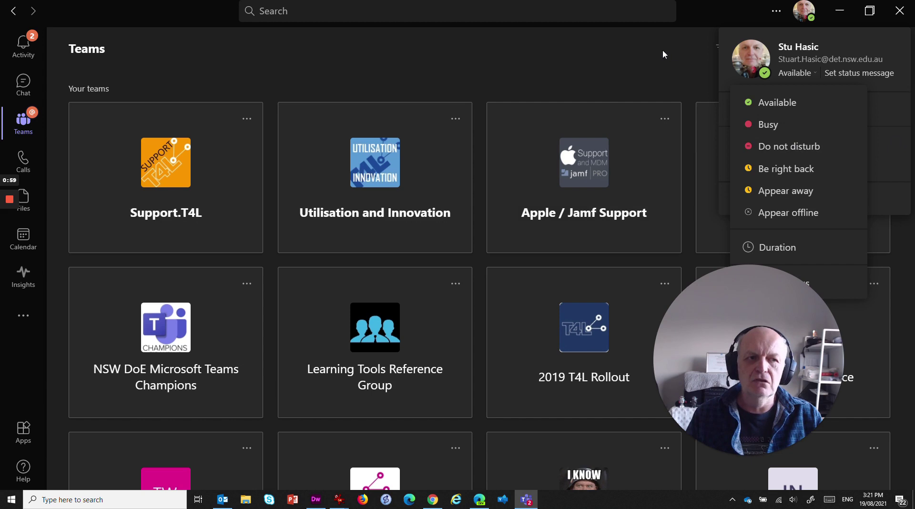
pyautogui.click(806, 58)
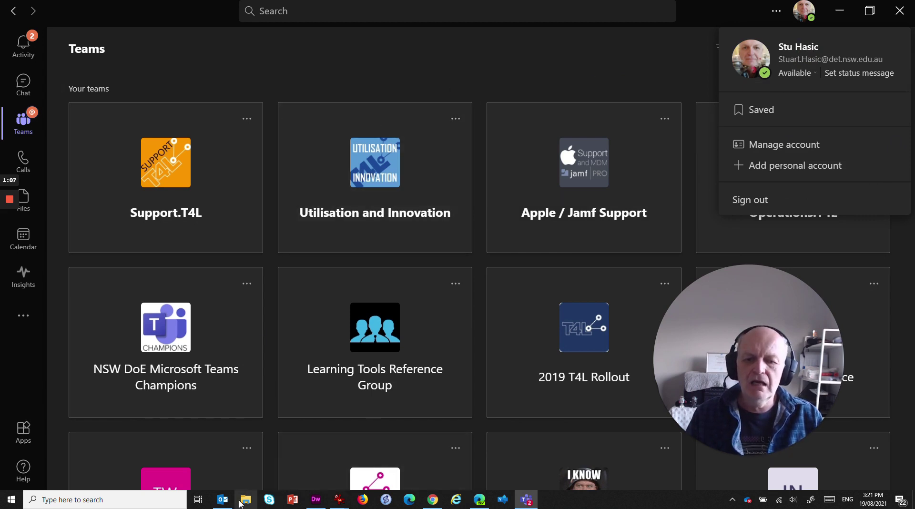
pyautogui.click(223, 500)
# - Scroll through the 16–20 August work-week calendar, then open Outlook's Account Information page
pyautogui.scroll(3, 332, 278)
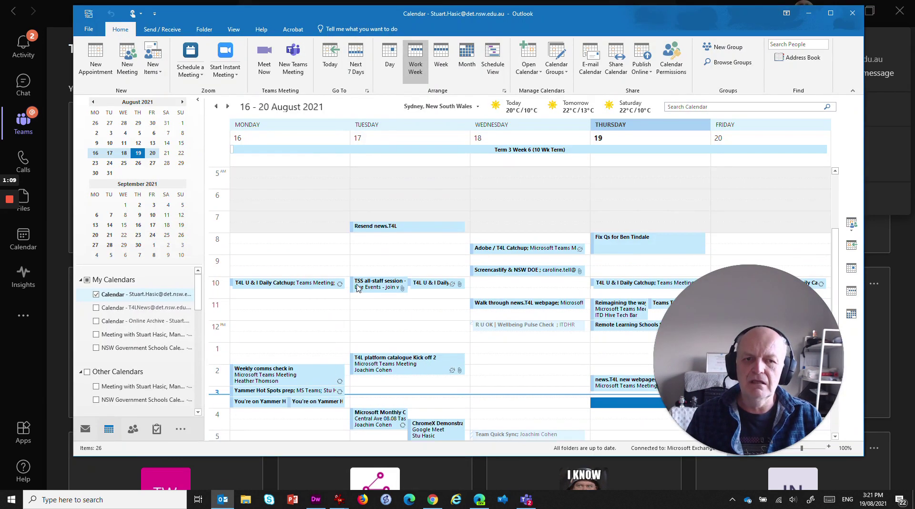
pyautogui.scroll(2, 389, 300)
pyautogui.scroll(-3, 322, 260)
pyautogui.scroll(-1, 236, 224)
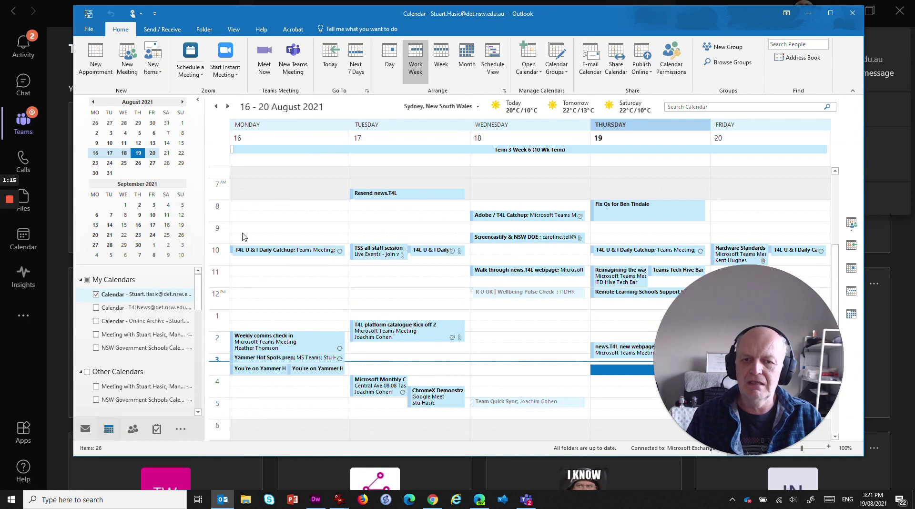
pyautogui.scroll(3, 337, 302)
pyautogui.scroll(-2, 268, 265)
pyautogui.scroll(-1, 292, 239)
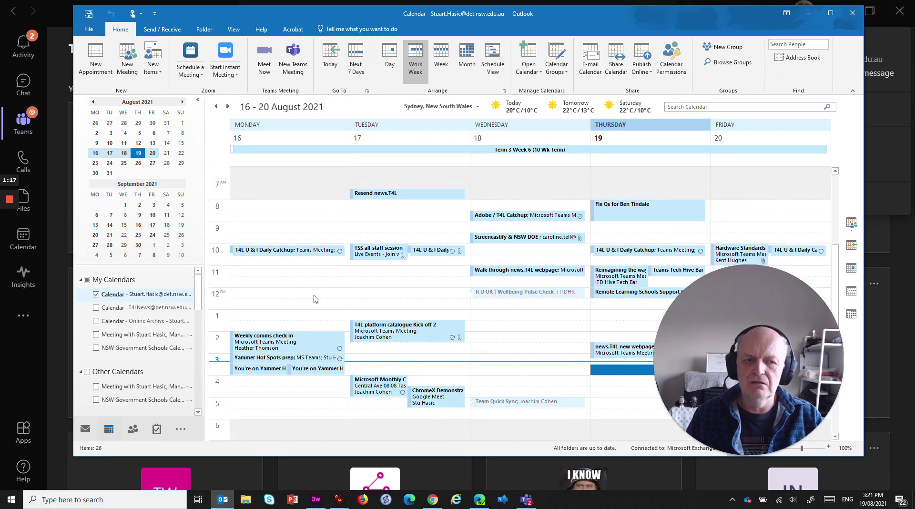
pyautogui.scroll(3, 340, 298)
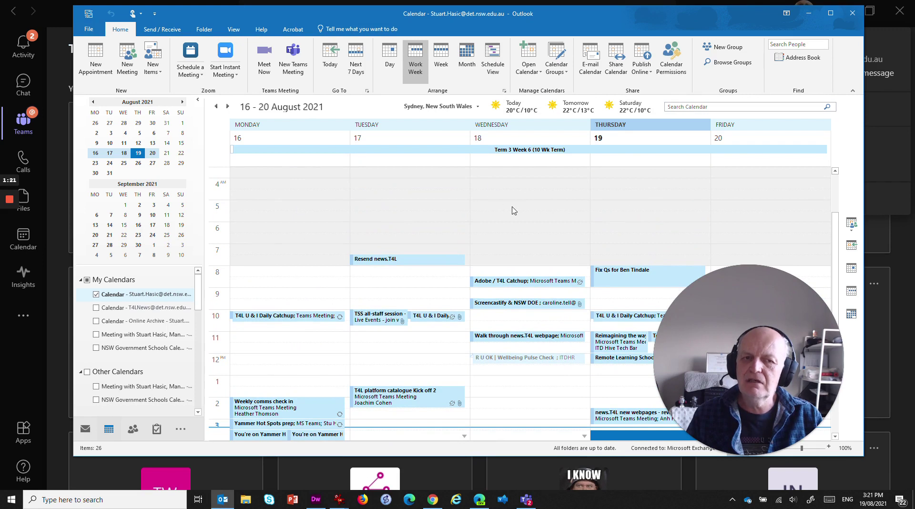
pyautogui.scroll(-3, 476, 219)
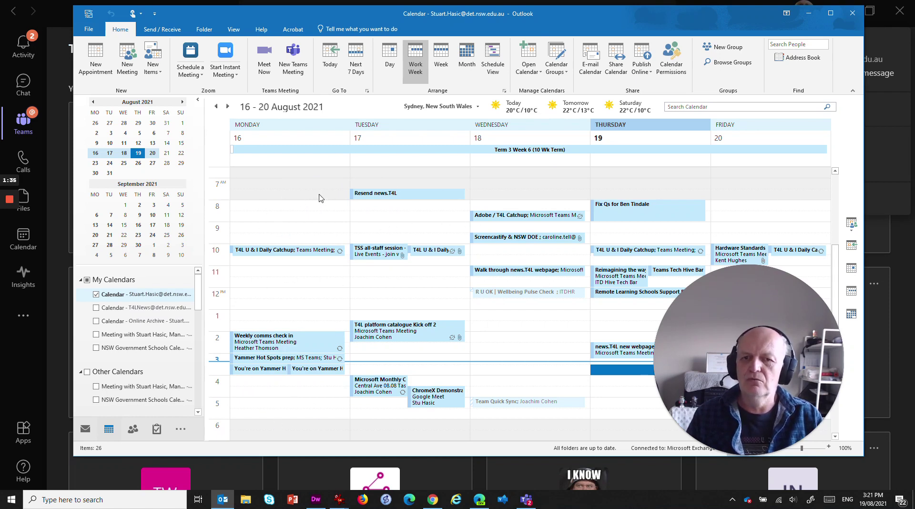
pyautogui.click(88, 29)
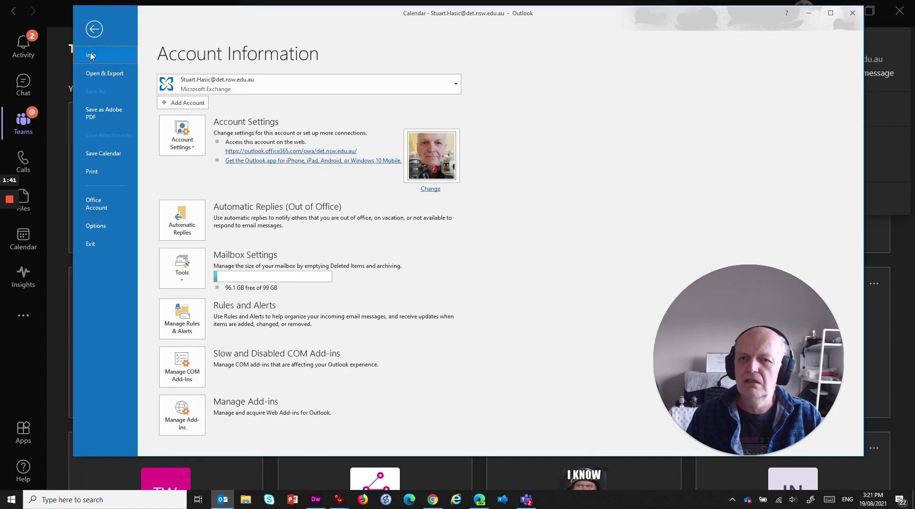
pyautogui.click(100, 228)
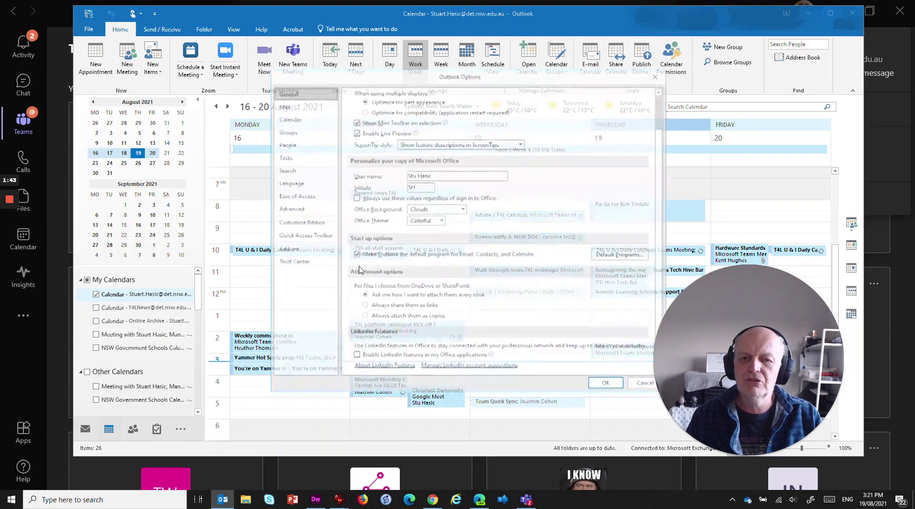
pyautogui.click(290, 119)
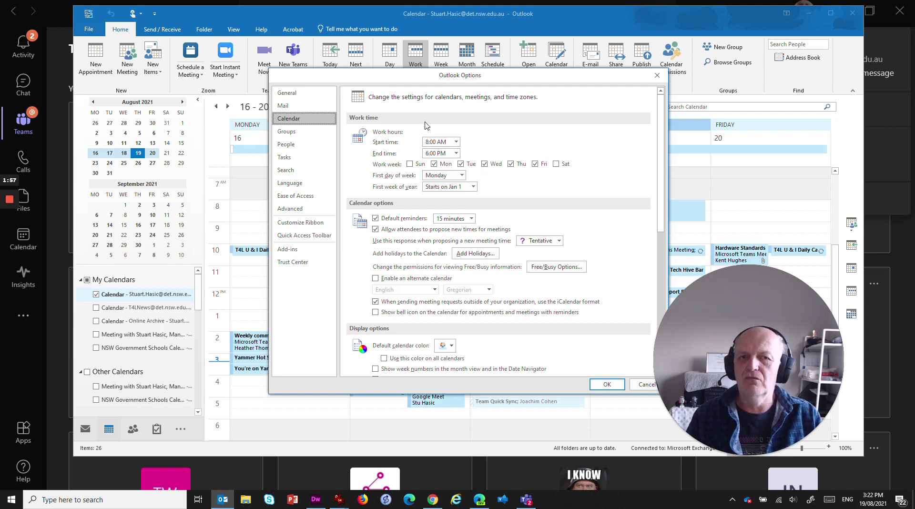
pyautogui.click(632, 387)
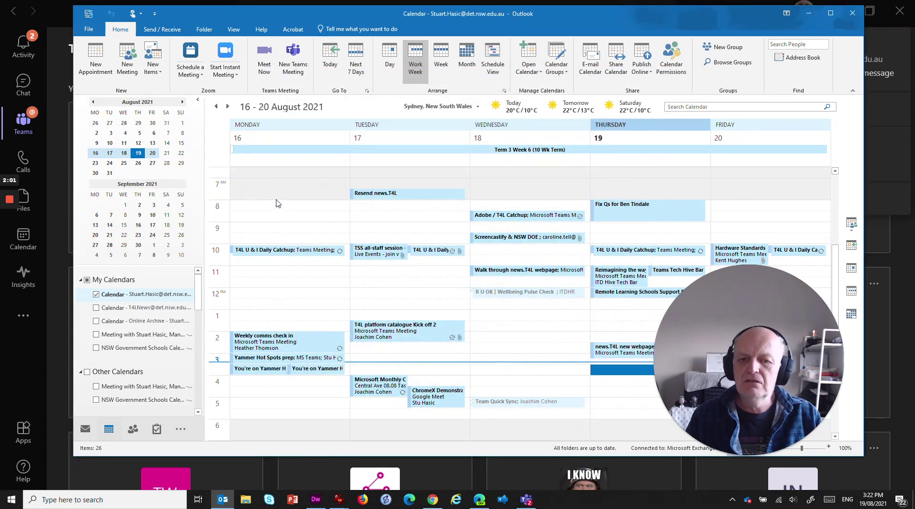
# - Create a Monday 6 PM appointment titled 'NOT AVAILABLE', fixing the subject typo
pyautogui.scroll(-1, 267, 310)
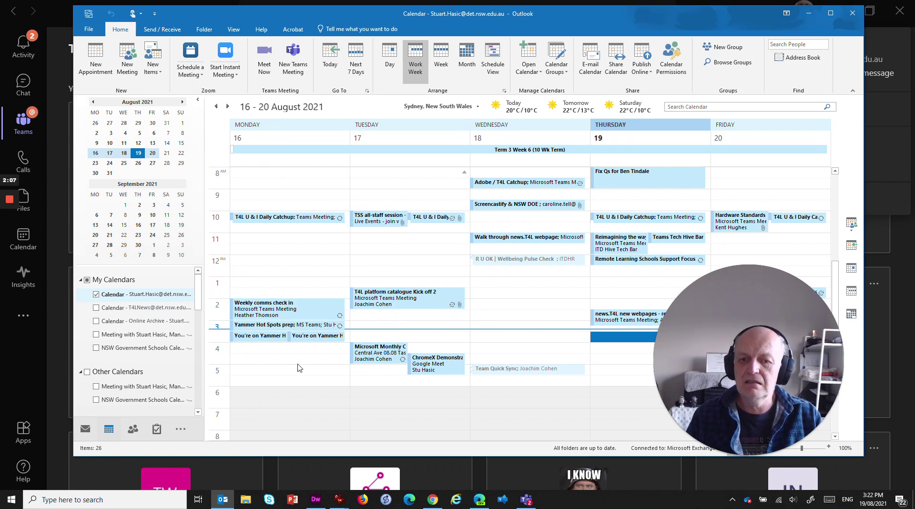
pyautogui.scroll(1, 272, 293)
pyautogui.scroll(-2, 285, 338)
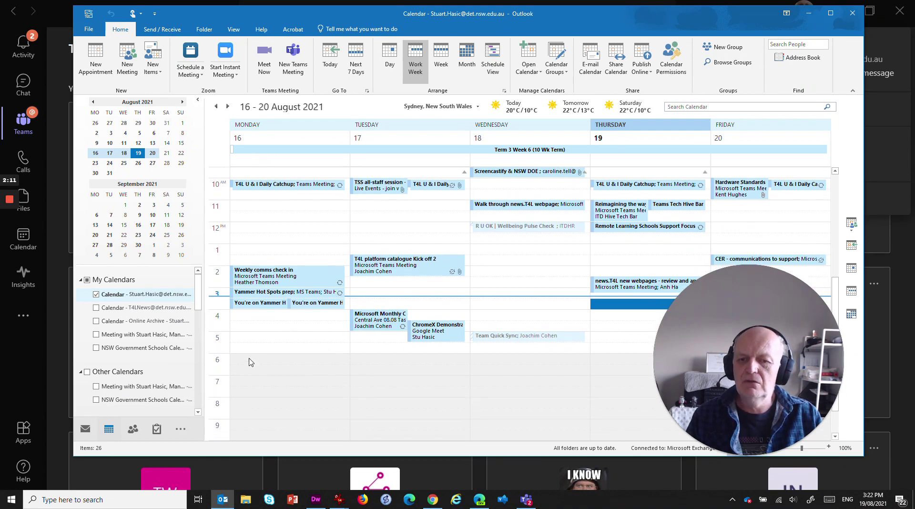
pyautogui.doubleClick(249, 362)
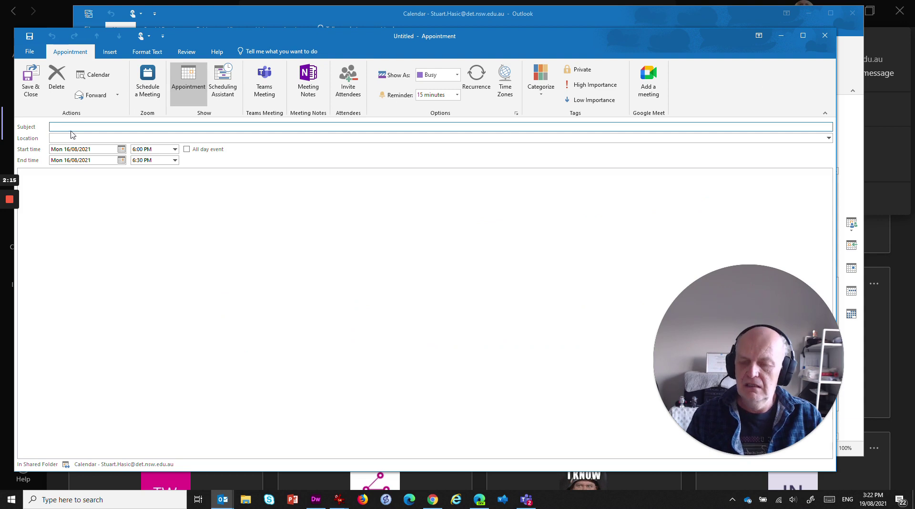
pyautogui.write('NOT ')
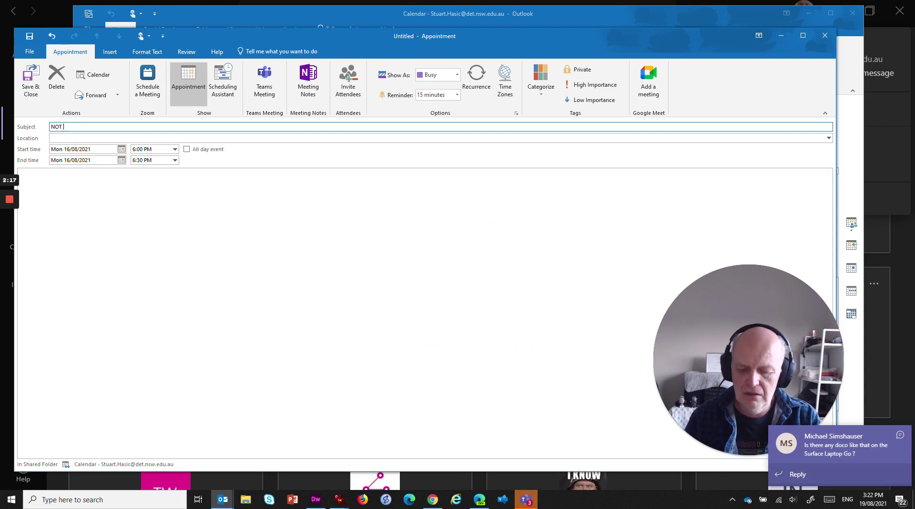
pyautogui.write('AVAILABLE')
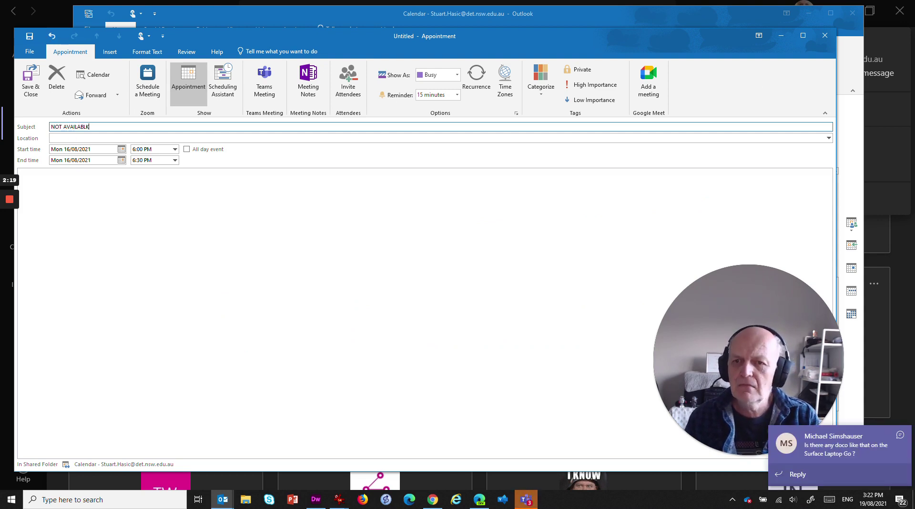
pyautogui.press('BackSpace')
pyautogui.press('BackSpace')
pyautogui.write('E')
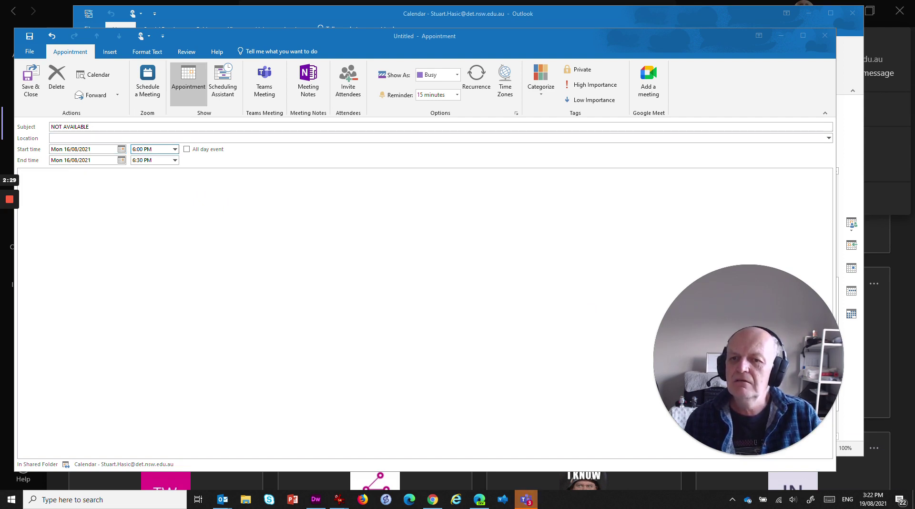
# - Set the appointment's end to Tue 17/08/2021 at 8:00 AM
pyautogui.click(175, 160)
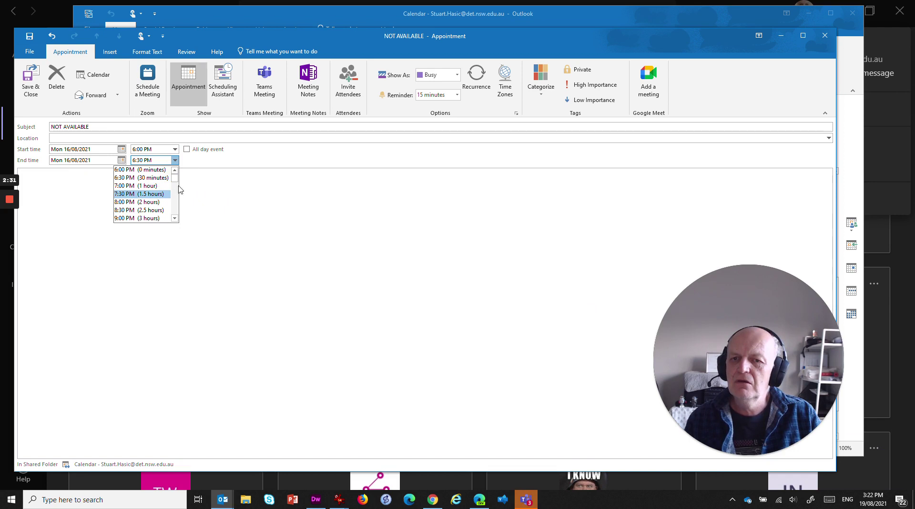
pyautogui.click(122, 160)
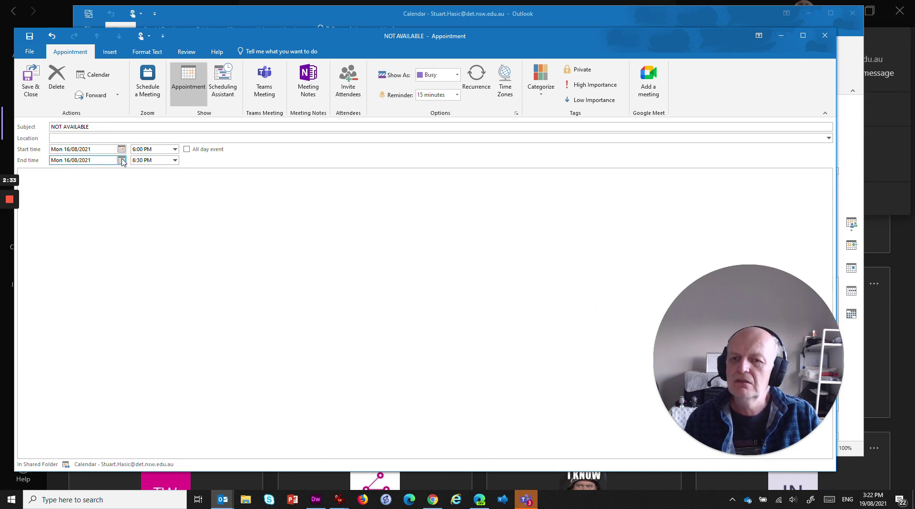
pyautogui.click(122, 160)
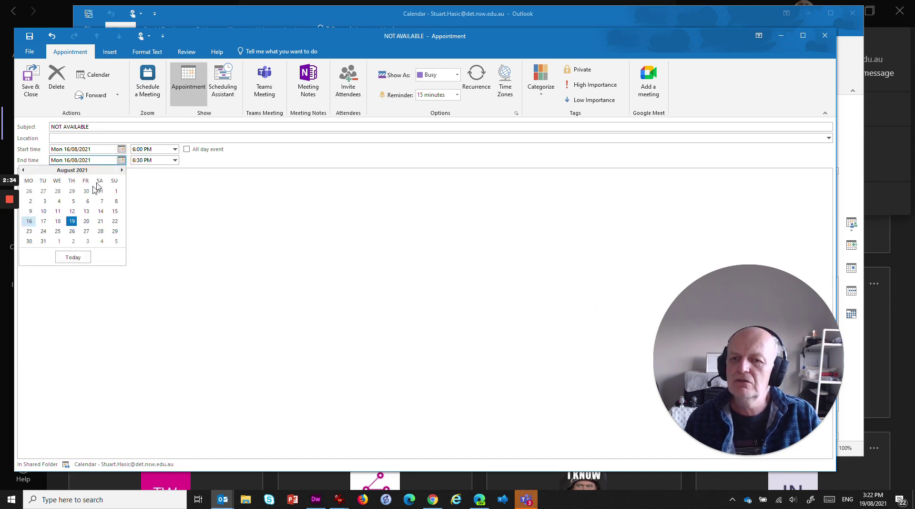
pyautogui.click(44, 222)
pyautogui.click(175, 160)
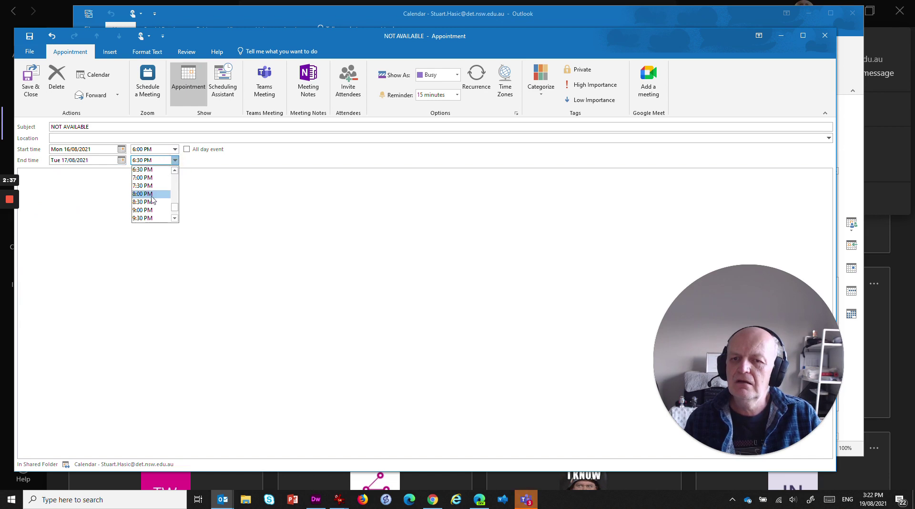
pyautogui.moveTo(175, 208); pyautogui.dragTo(180, 187)
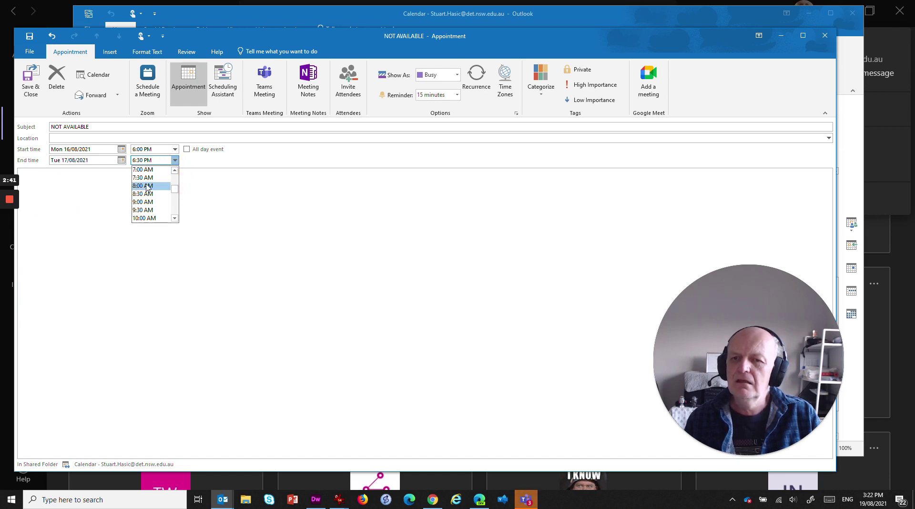
pyautogui.click(148, 201)
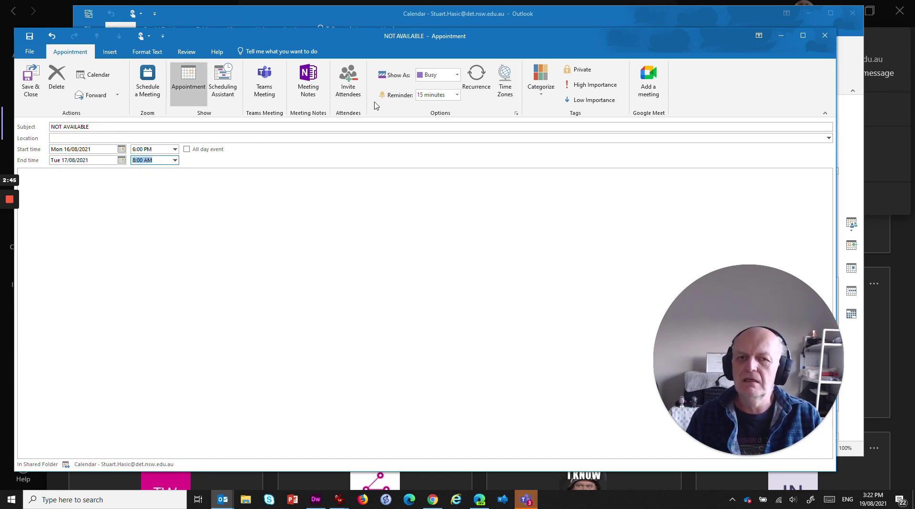
# - Show the appointment as Out of Office and set its reminder to None
pyautogui.click(456, 75)
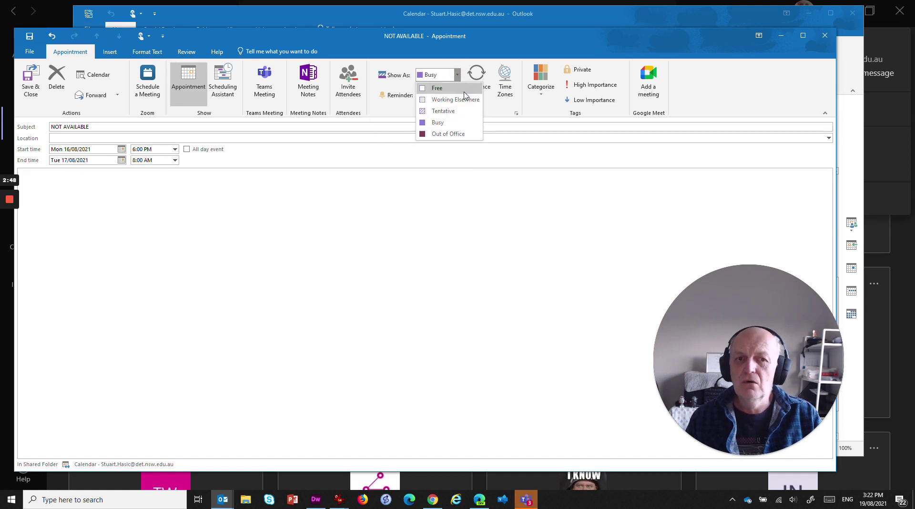
pyautogui.click(450, 136)
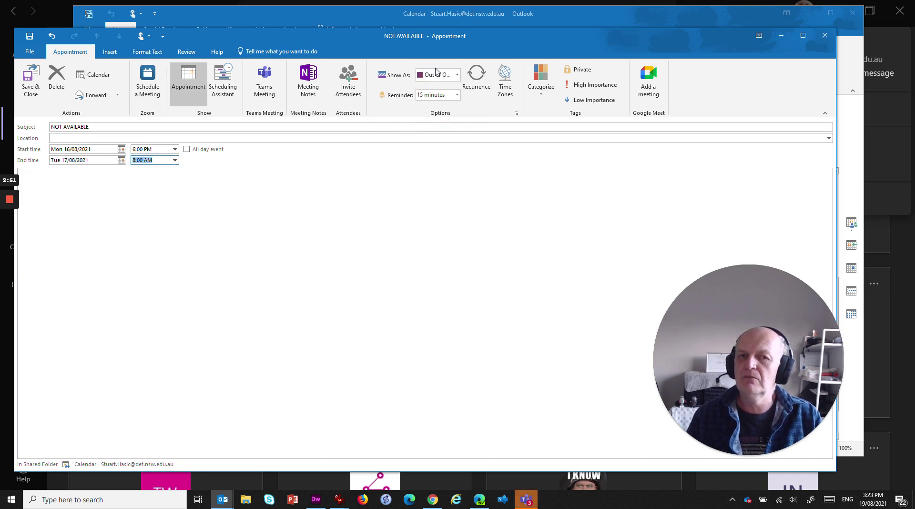
pyautogui.click(457, 75)
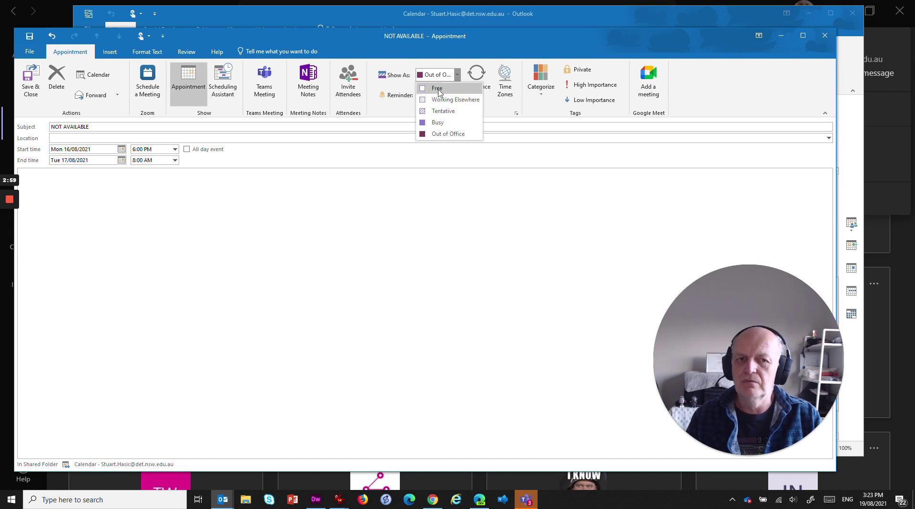
pyautogui.click(437, 61)
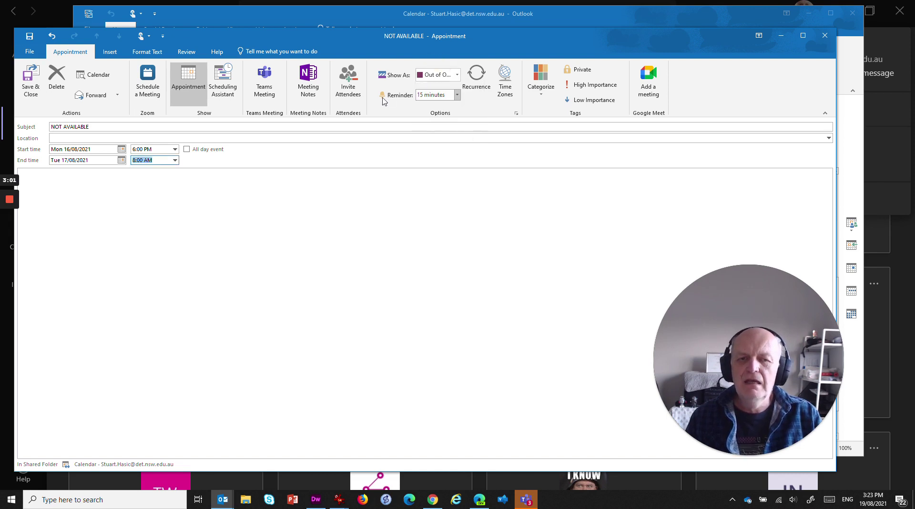
pyautogui.click(458, 95)
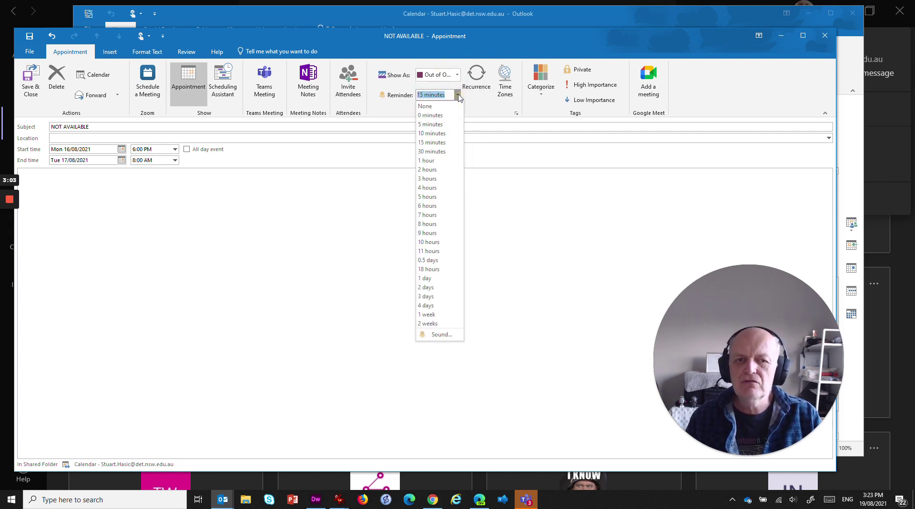
pyautogui.click(433, 101)
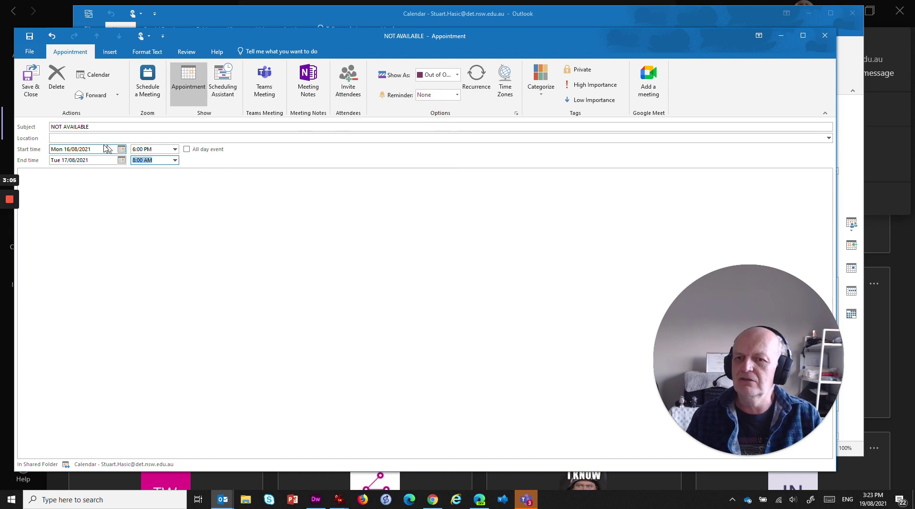
pyautogui.click(475, 81)
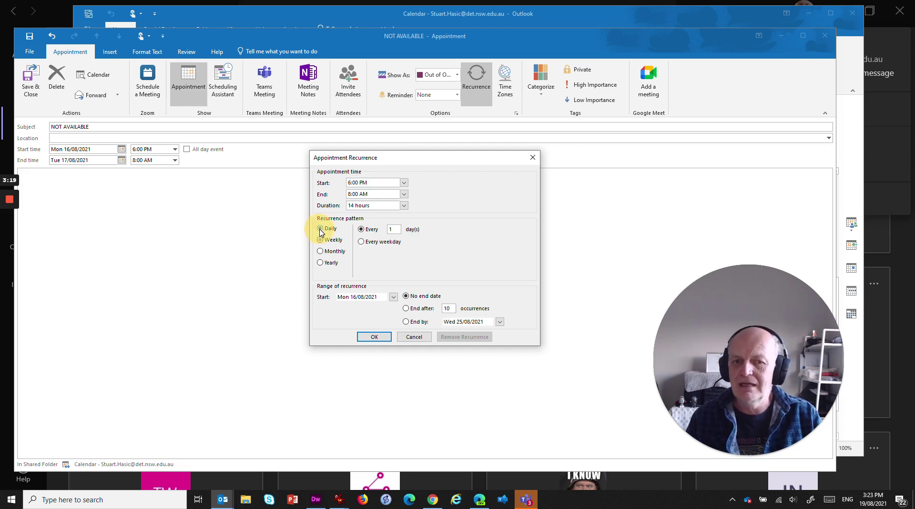
# - Make the appointment recur every weekday, ending by Fri 27/08/2021
pyautogui.click(362, 242)
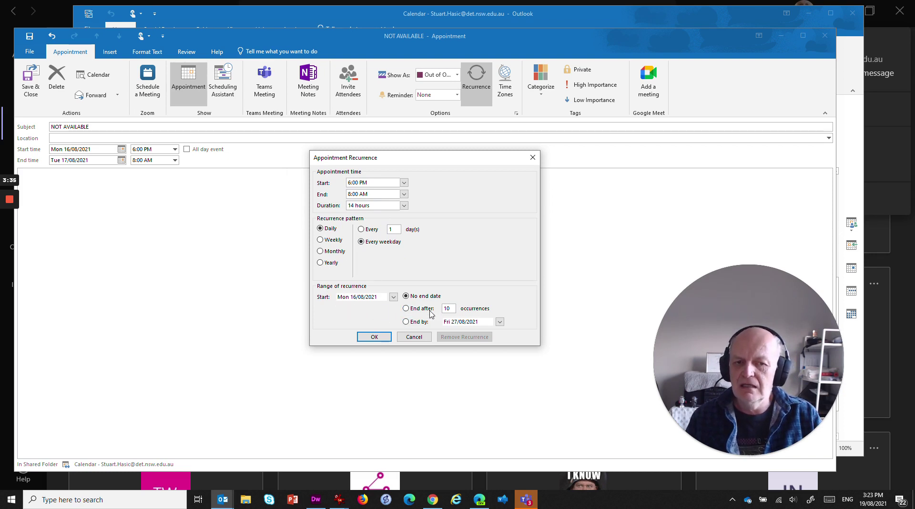
pyautogui.click(404, 322)
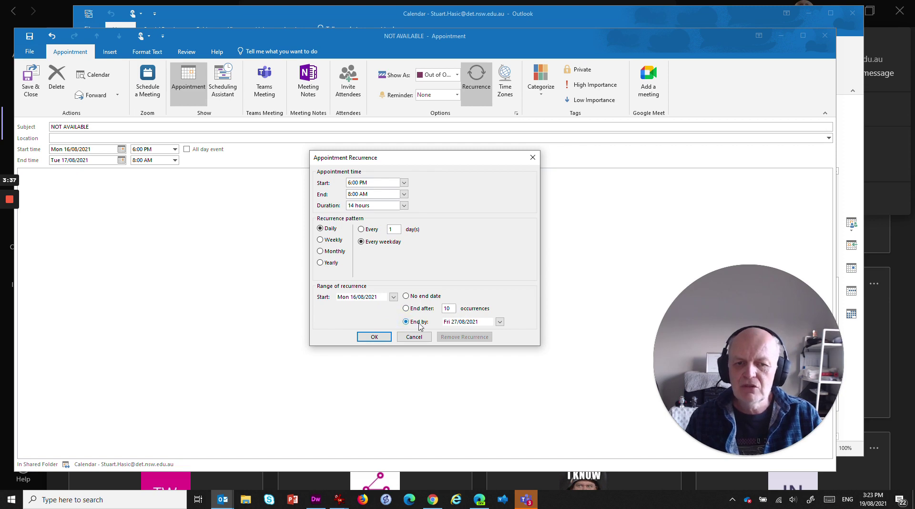